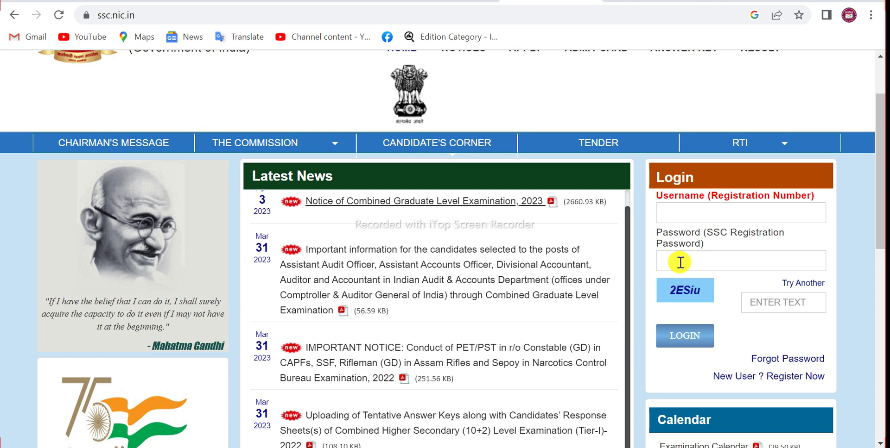
# - Open the new-user registration form from the login section of the home page
pyautogui.scroll(-2, 726, 336)
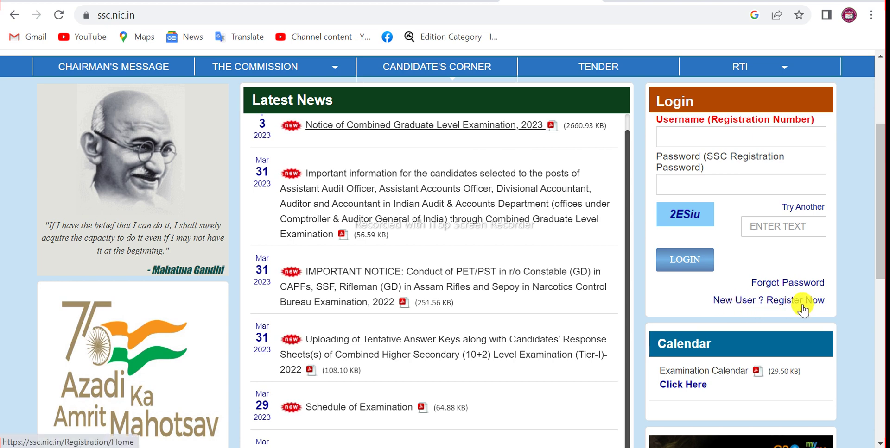
pyautogui.click(772, 306)
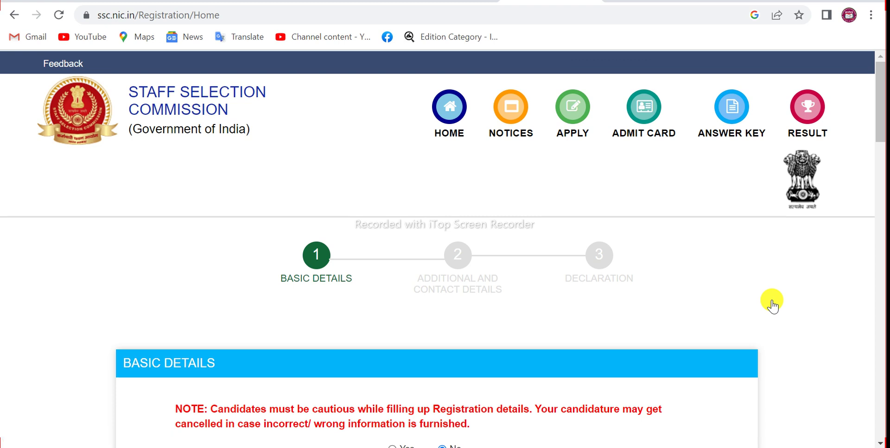
# - Answer Yes to having Aadhaar in the basic details and place the cursor in the Aadhaar Number field
pyautogui.scroll(-2, 452, 354)
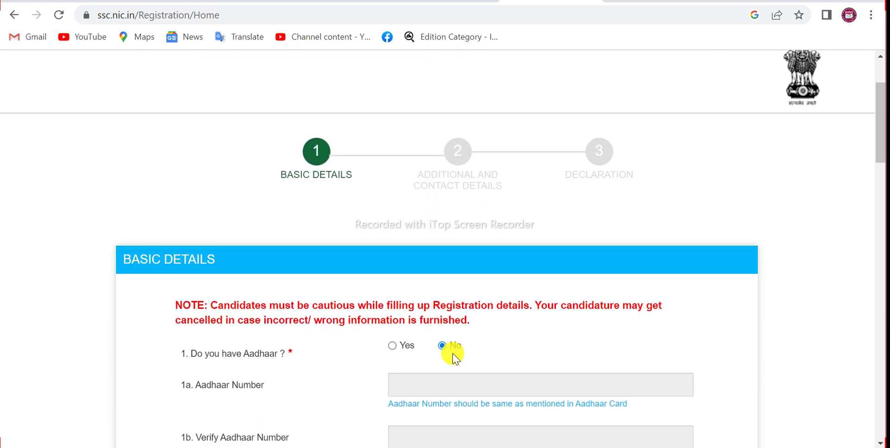
pyautogui.scroll(-1, 452, 357)
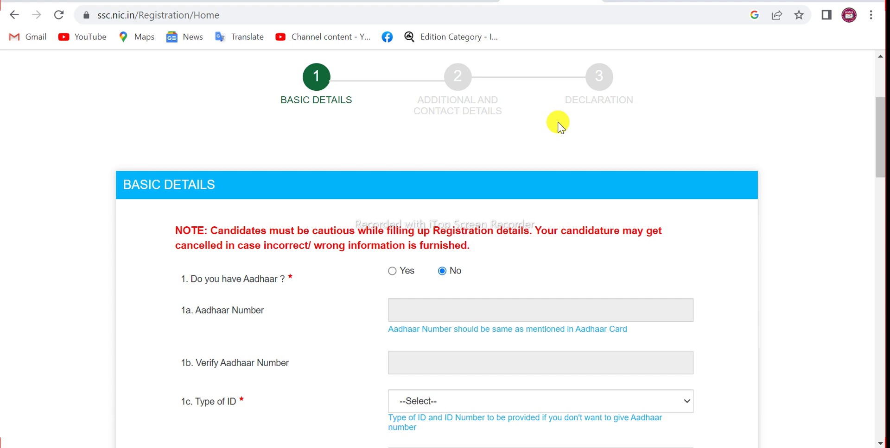
pyautogui.scroll(-2, 491, 235)
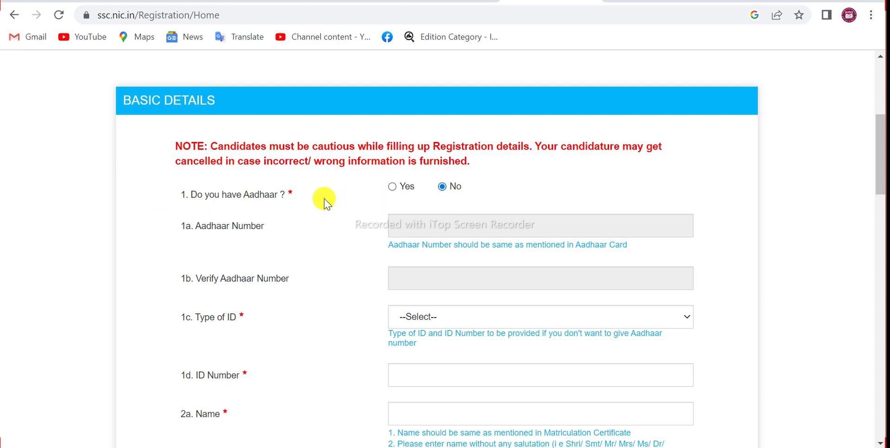
pyautogui.click(392, 188)
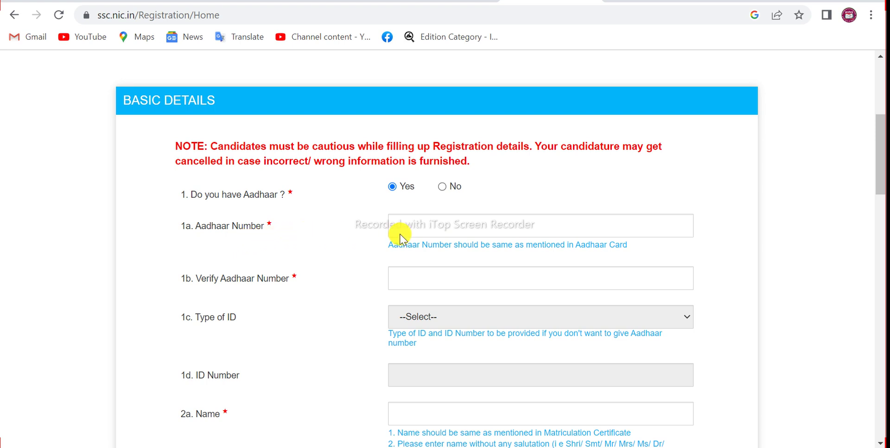
pyautogui.click(454, 230)
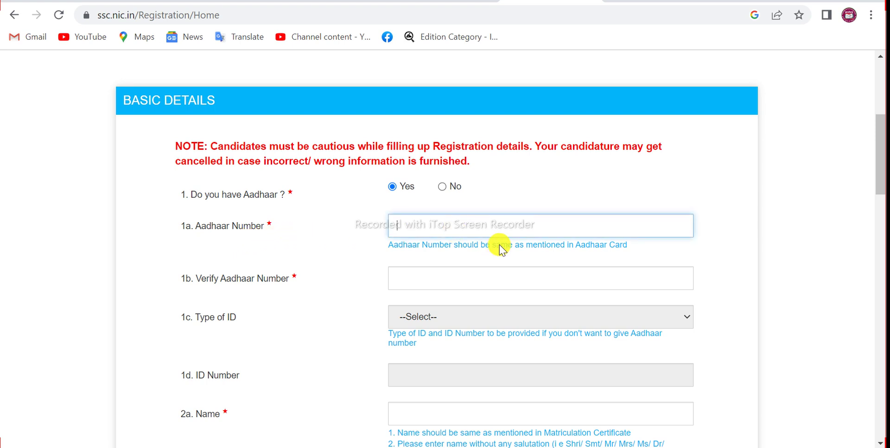
# - Try Yes for the question about ever having changed name, and return the answer to No
pyautogui.scroll(-1, 383, 289)
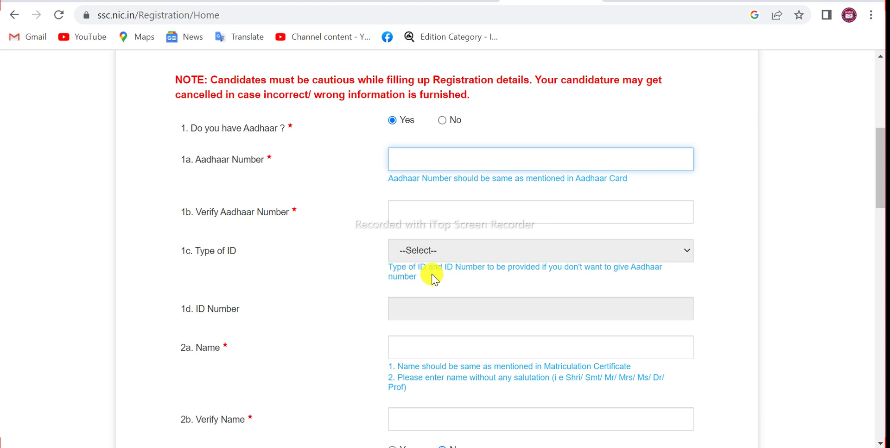
pyautogui.scroll(-2, 431, 280)
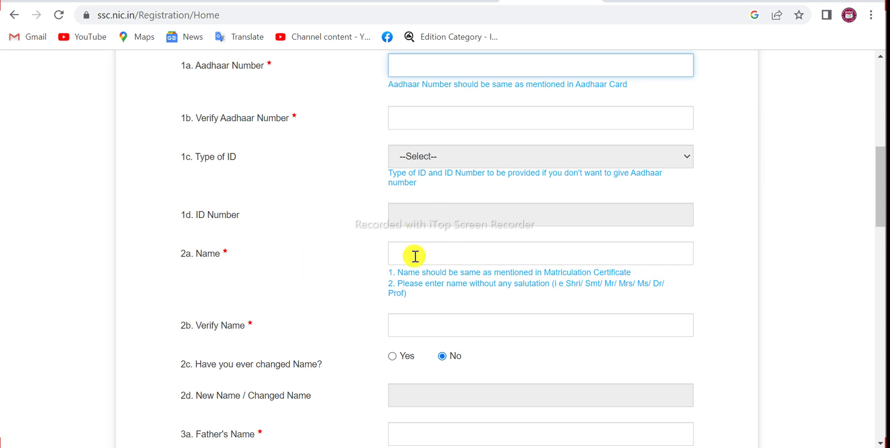
pyautogui.scroll(-2, 480, 251)
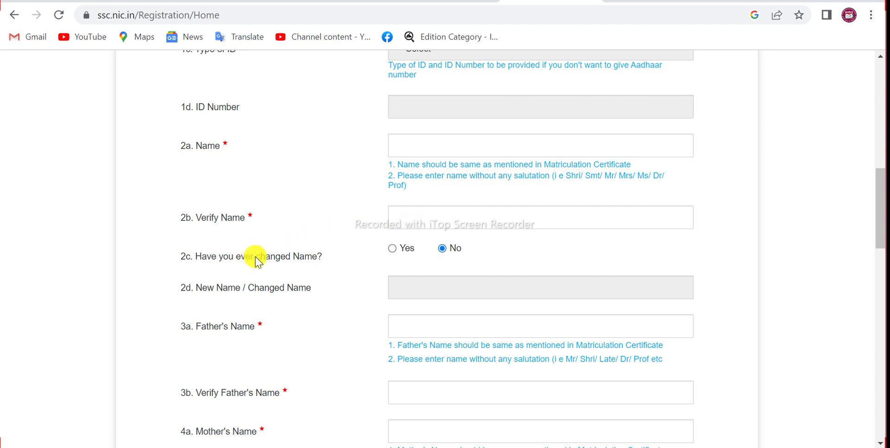
pyautogui.click(392, 250)
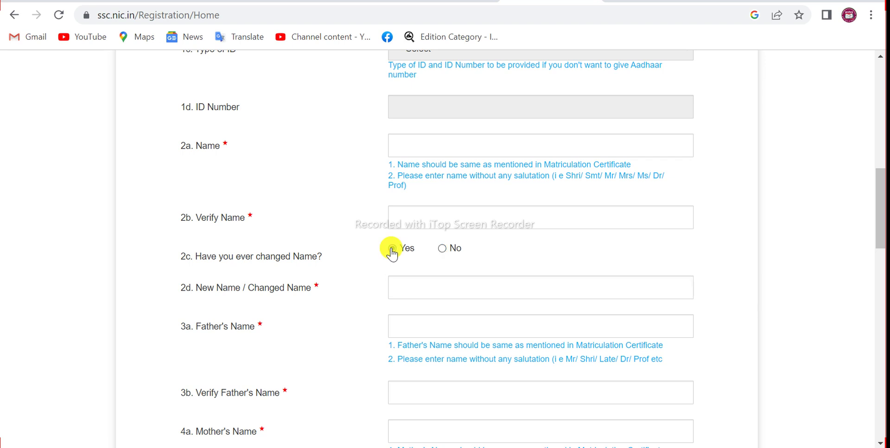
pyautogui.click(442, 251)
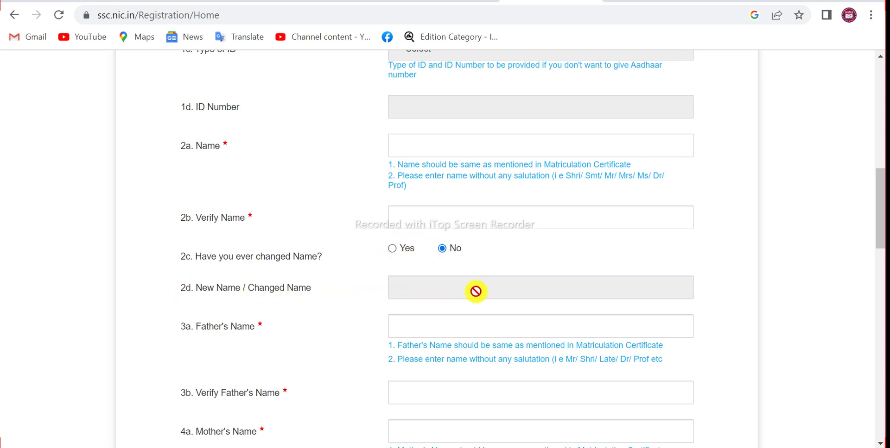
# - Choose Uttar Pradesh Board of Secondary Sanskrit Education as the Education Board for the matriculation examination
pyautogui.scroll(-1, 357, 338)
pyautogui.scroll(-1, 357, 338)
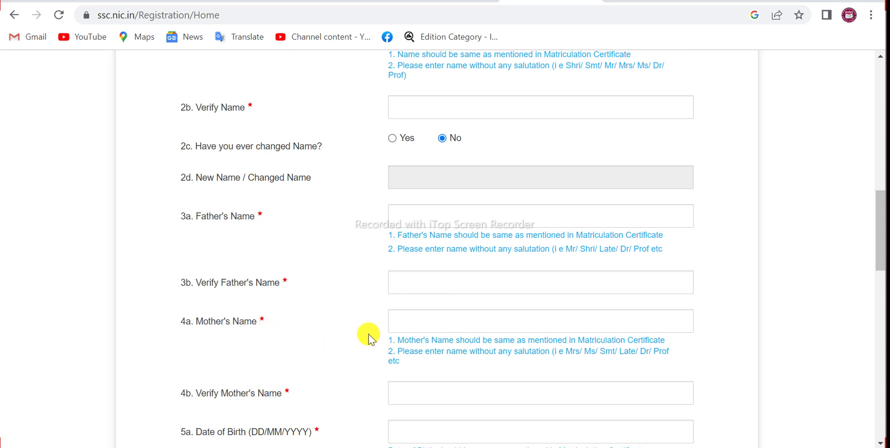
pyautogui.scroll(-3, 539, 314)
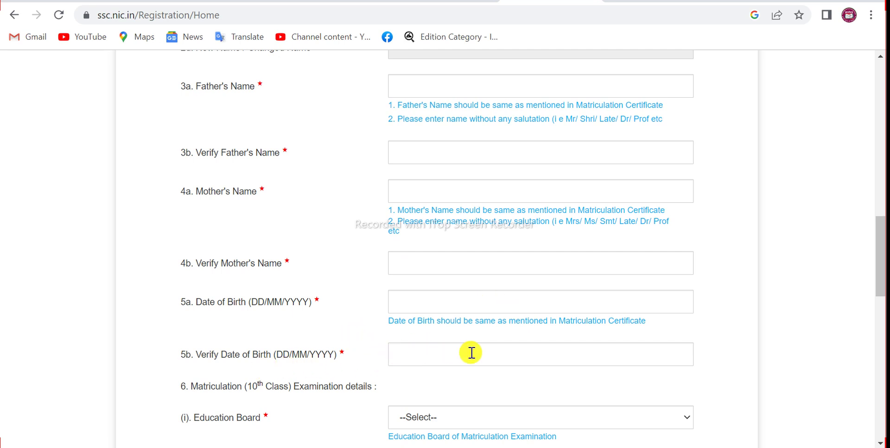
pyautogui.scroll(-2, 471, 353)
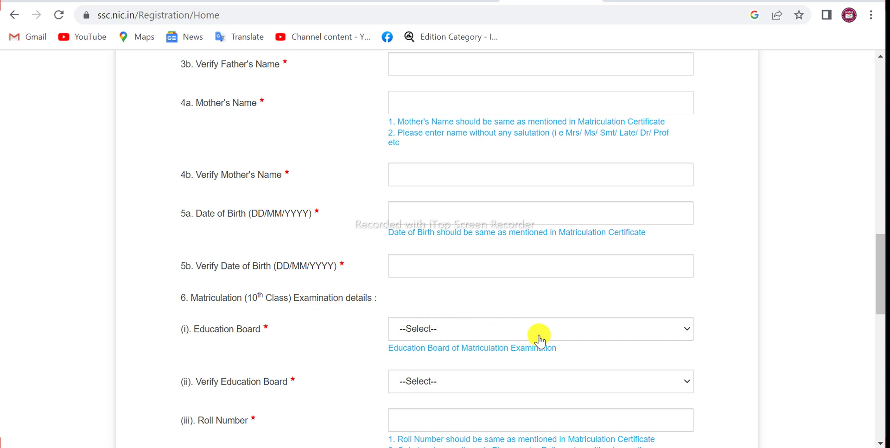
pyautogui.click(686, 334)
pyautogui.scroll(-1, 517, 153)
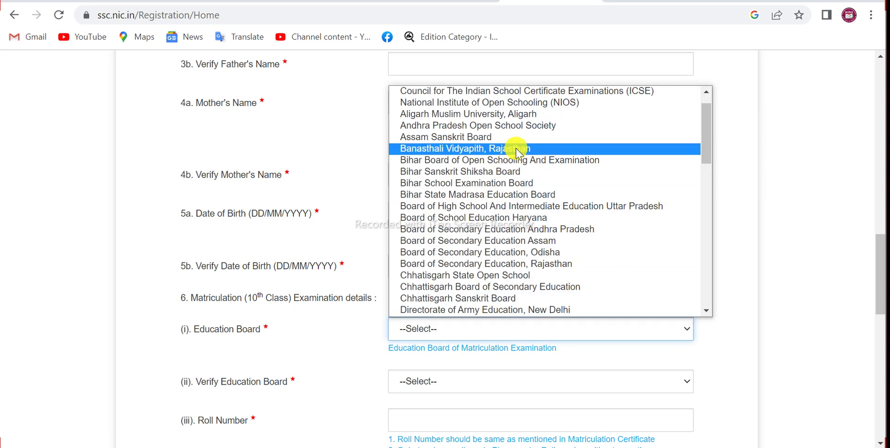
pyautogui.scroll(1, 507, 197)
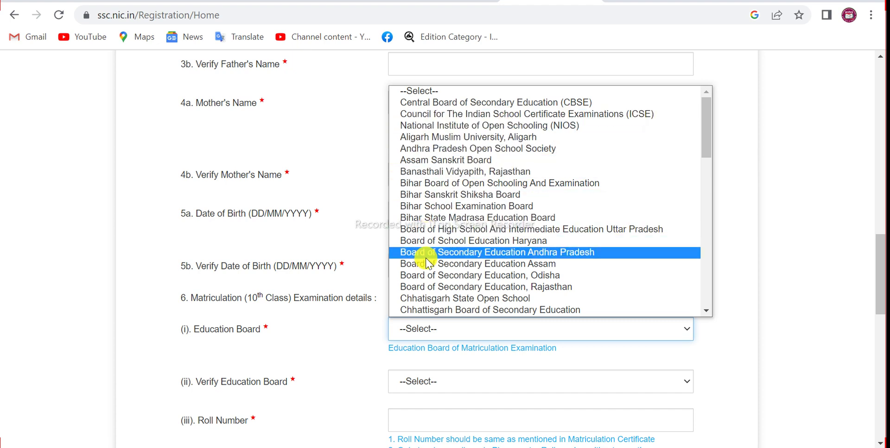
pyautogui.scroll(-2, 431, 292)
pyautogui.scroll(-10, 433, 292)
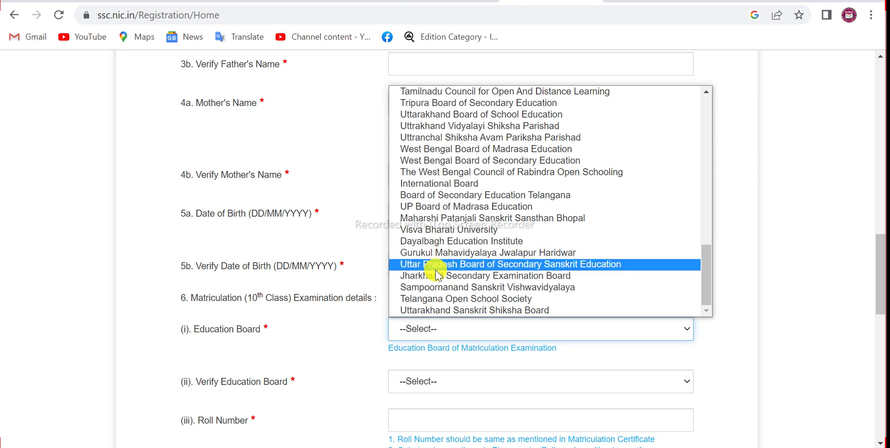
pyautogui.click(434, 268)
# - Look through the Verify Education Board options without choosing one, and go to the empty Roll Number field
pyautogui.scroll(-2, 558, 351)
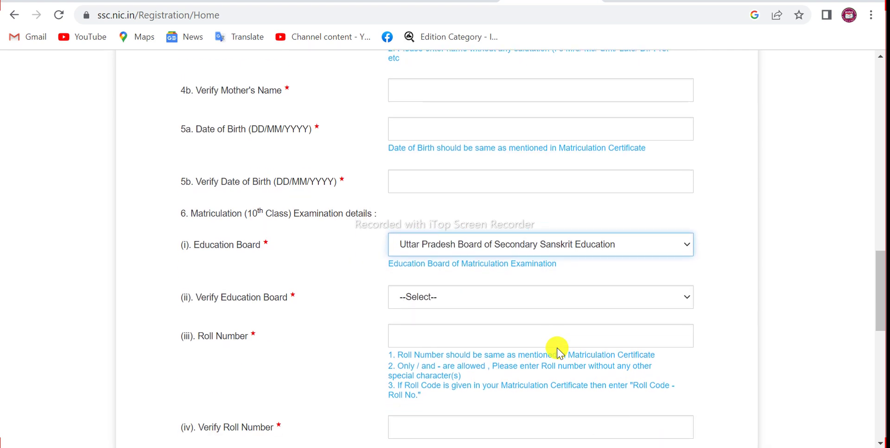
pyautogui.click(688, 301)
pyautogui.scroll(-1, 590, 198)
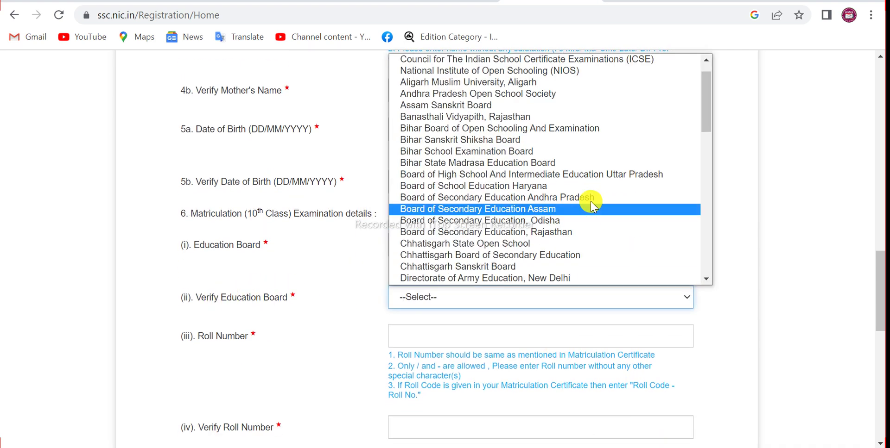
pyautogui.click(315, 327)
pyautogui.scroll(-2, 399, 335)
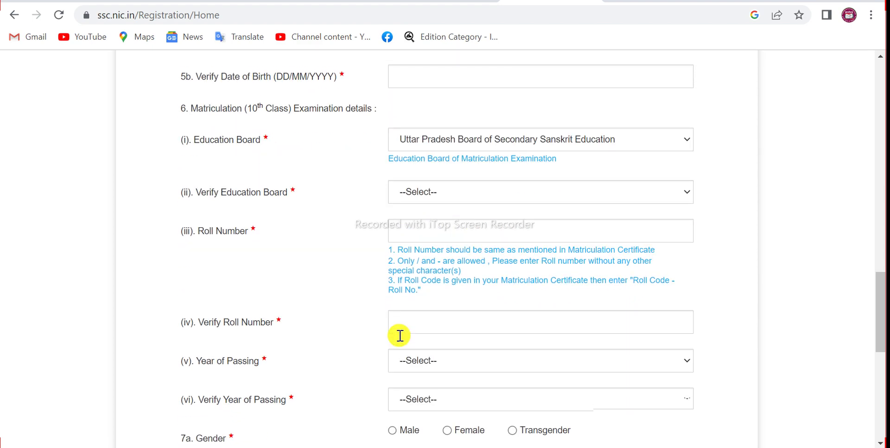
pyautogui.click(536, 225)
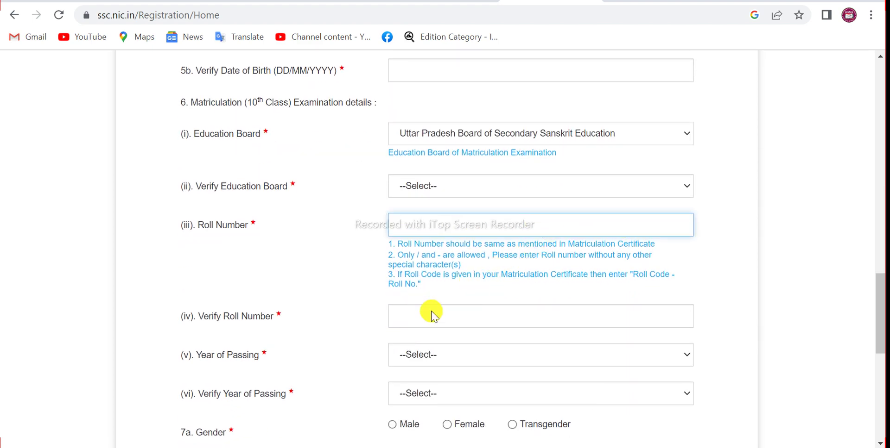
# - Set both Year of Passing and Verify Year of Passing to 2015 in the matriculation details
pyautogui.scroll(-2, 362, 349)
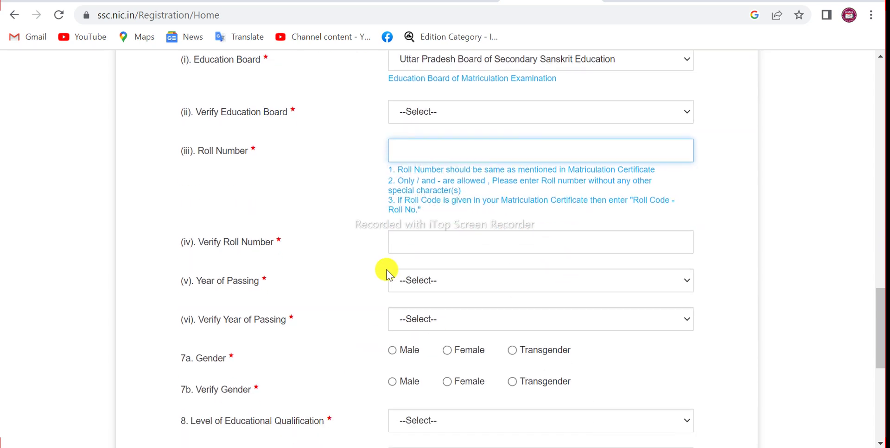
pyautogui.click(688, 287)
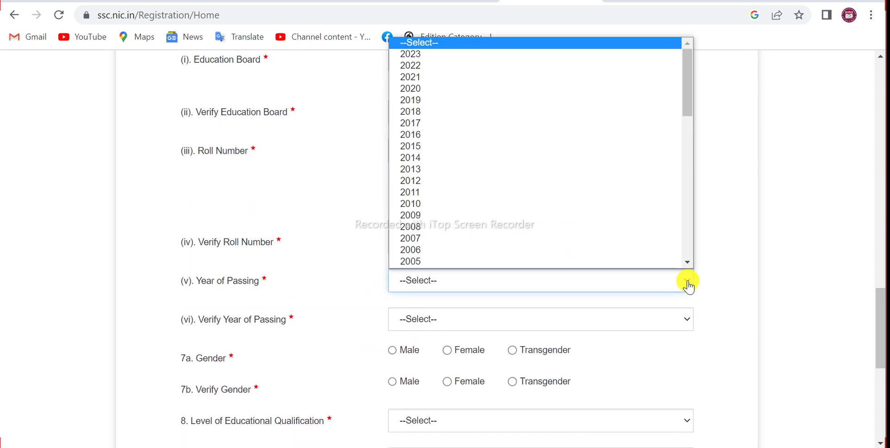
pyautogui.click(445, 147)
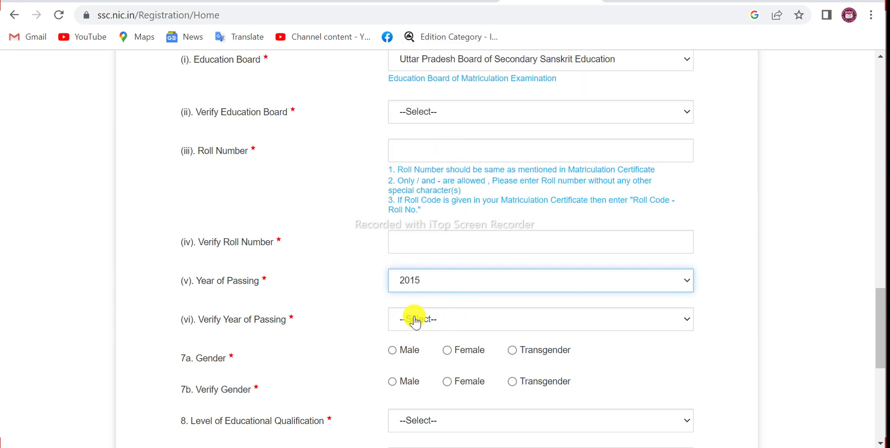
pyautogui.scroll(-2, 533, 337)
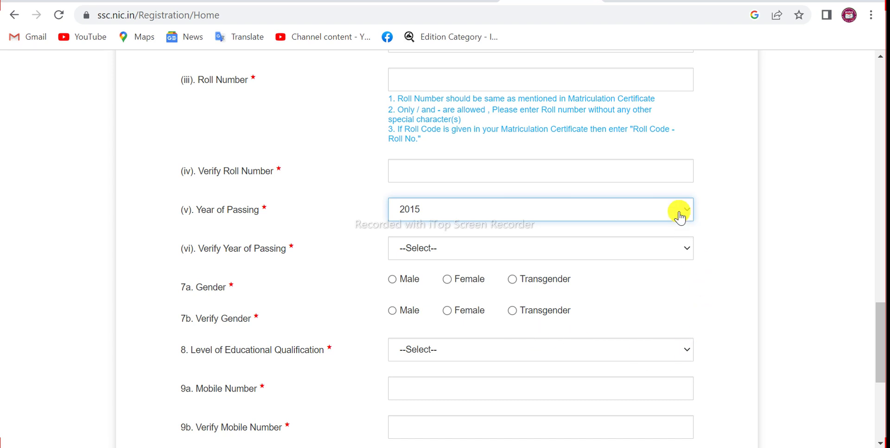
pyautogui.click(682, 254)
pyautogui.scroll(-1, 455, 159)
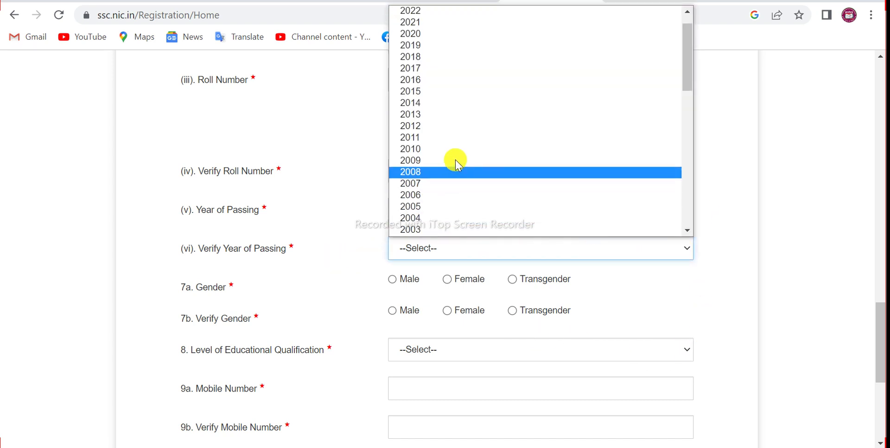
pyautogui.click(446, 92)
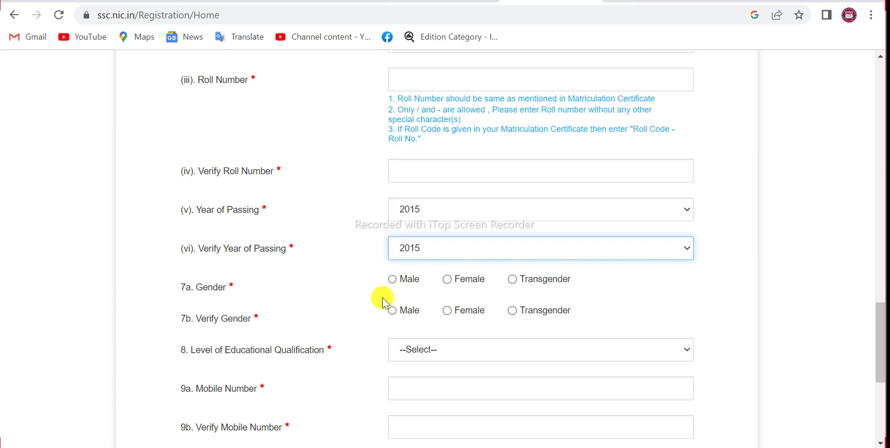
# - Set Gender and Verify Gender to Male, and the Level of Educational Qualification to Matriculation (10th)
pyautogui.scroll(-1, 382, 301)
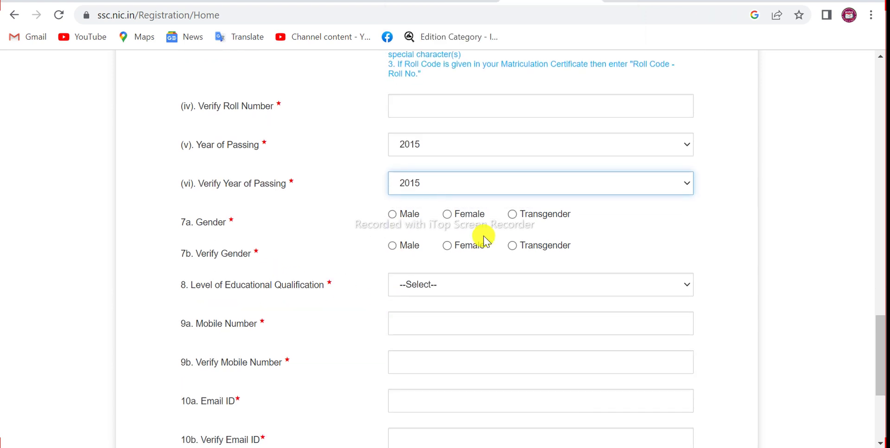
pyautogui.click(391, 216)
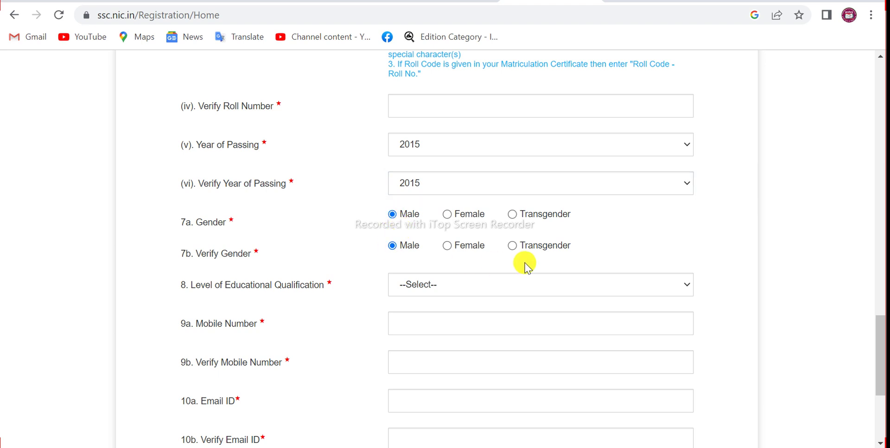
pyautogui.scroll(-1, 522, 262)
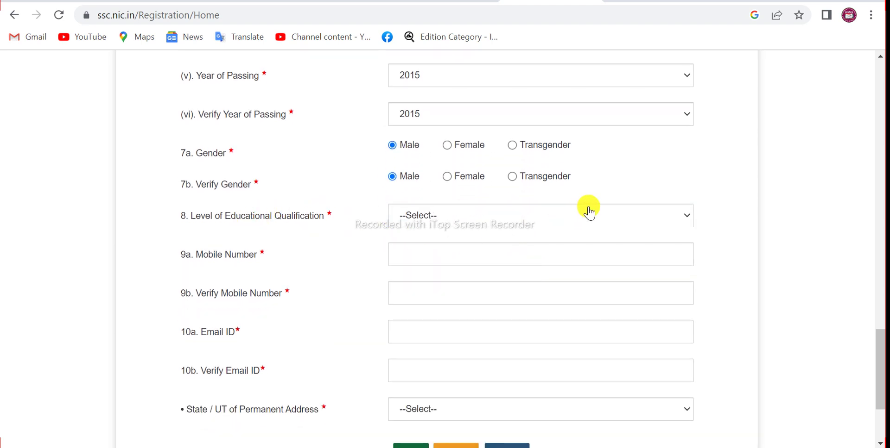
pyautogui.click(688, 216)
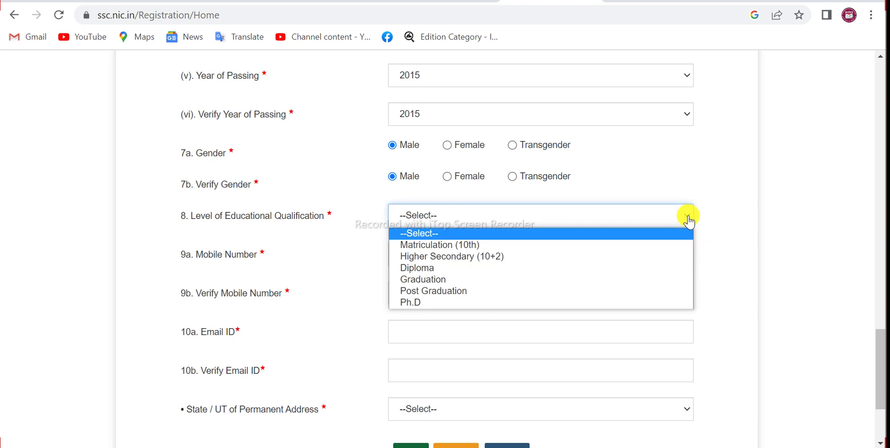
pyautogui.click(487, 244)
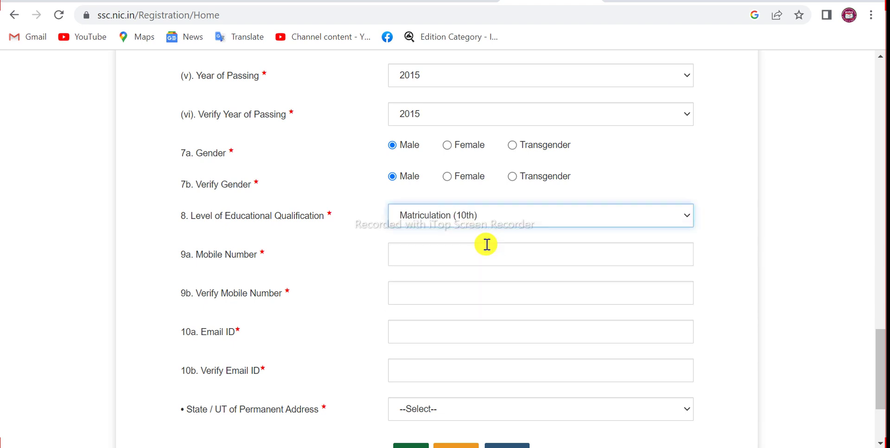
pyautogui.click(685, 216)
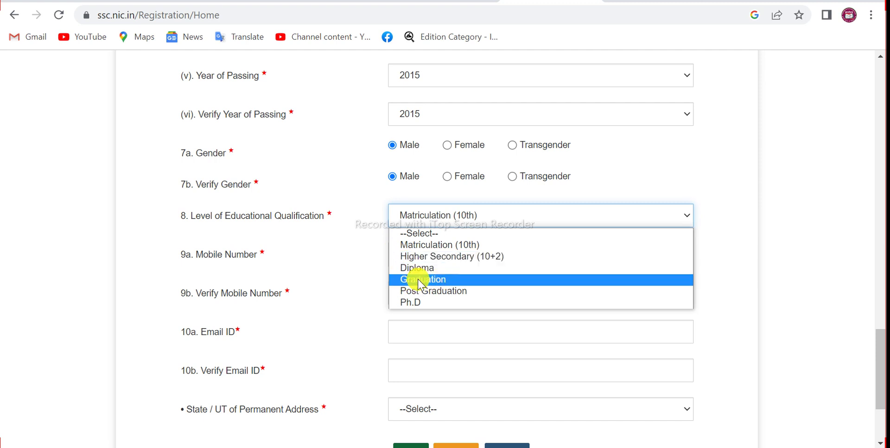
pyautogui.scroll(-3, 324, 278)
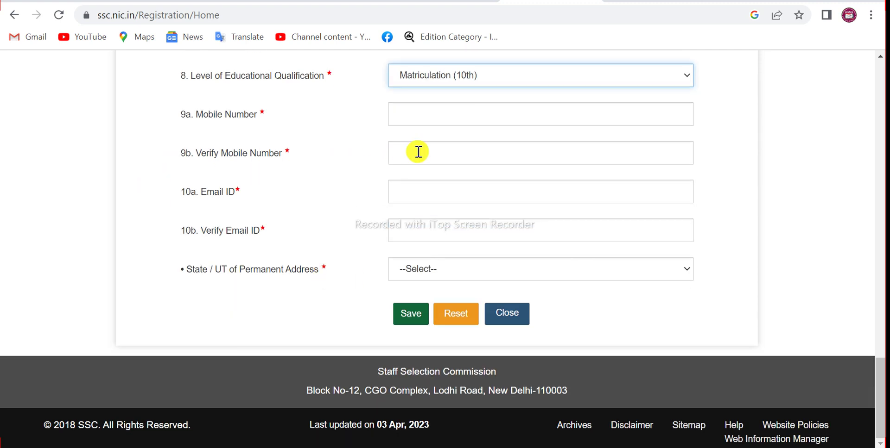
# - Go through the Mobile Number and Verify Mobile Number fields without filling them in
pyautogui.click(422, 114)
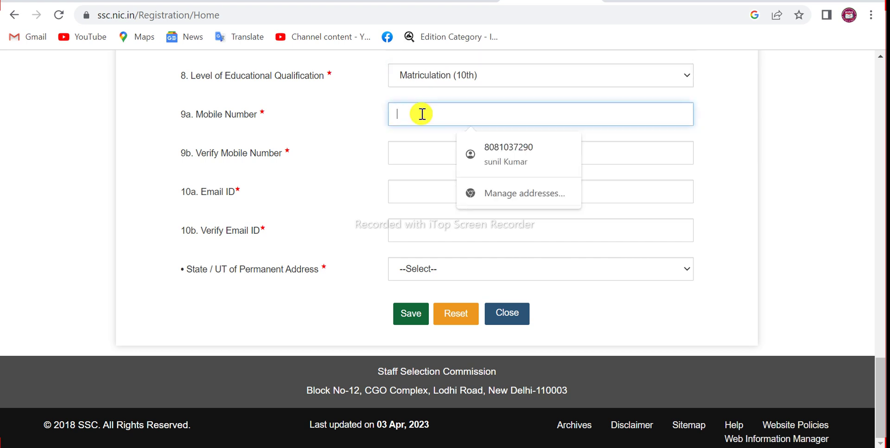
pyautogui.click(650, 152)
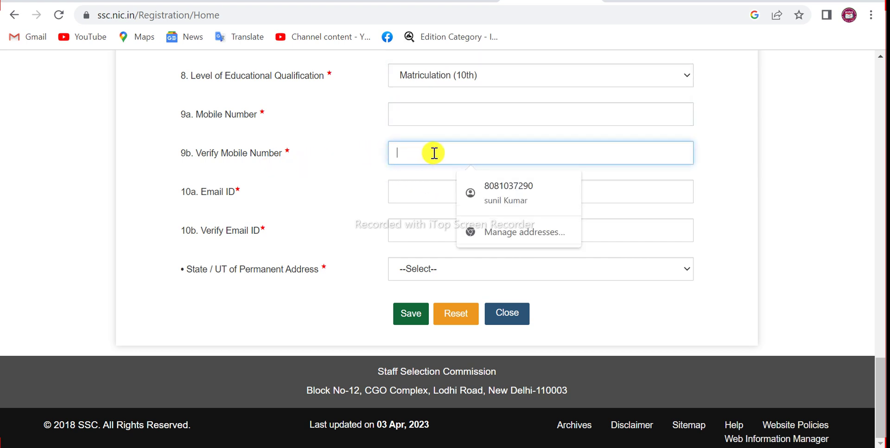
pyautogui.click(777, 126)
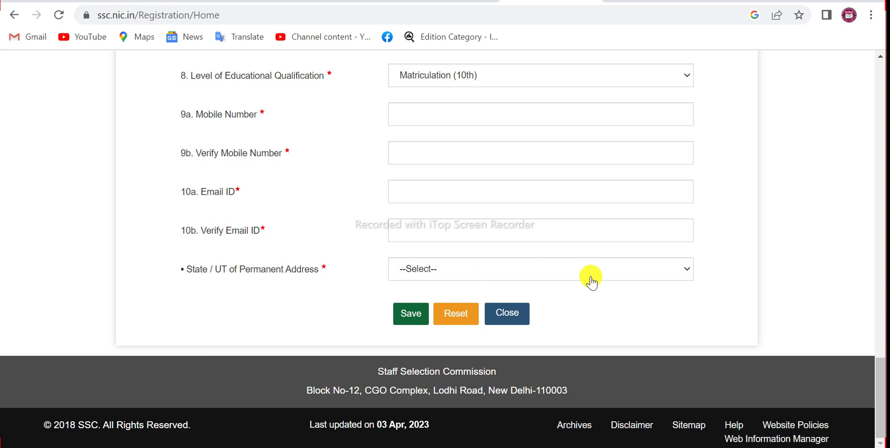
# - Set the State / UT of Permanent Address to Uttar Pradesh and try to save the basic details
pyautogui.click(691, 271)
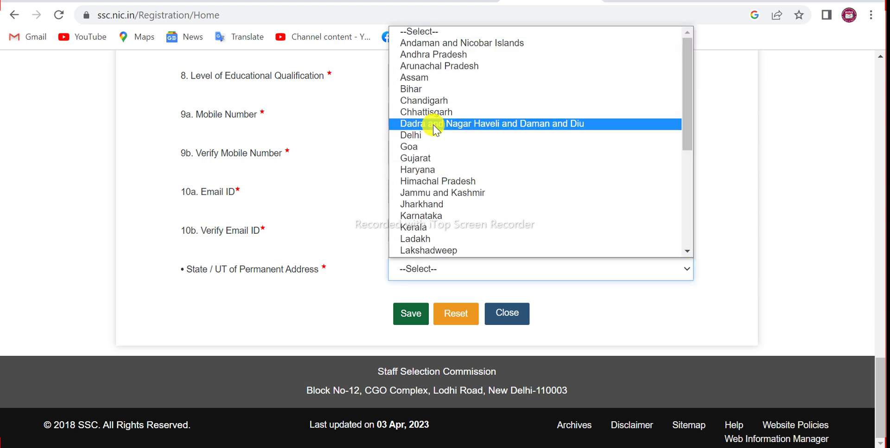
pyautogui.scroll(-5, 431, 126)
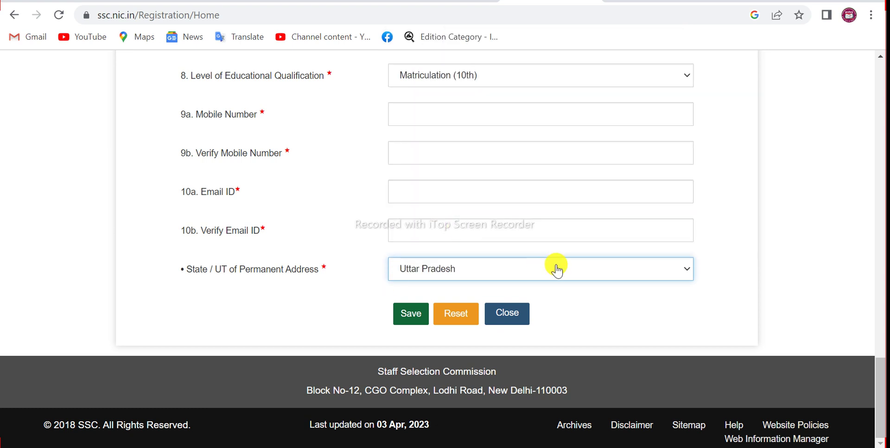
pyautogui.click(410, 320)
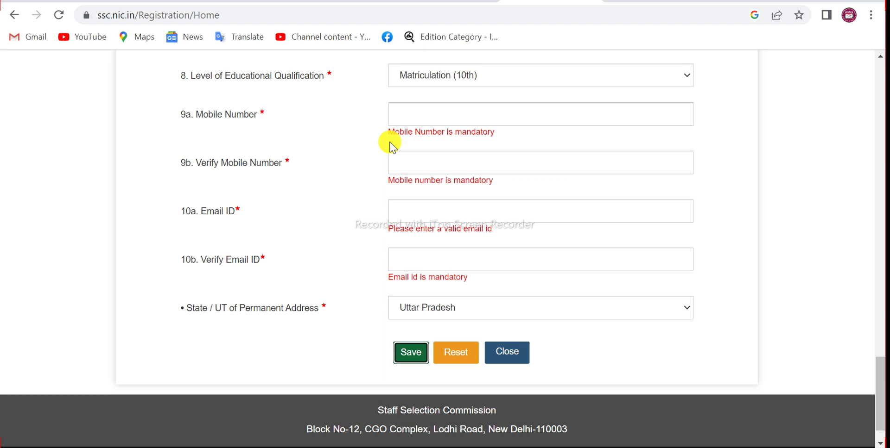
# - Review the basic details form for mandatory fields flagged as missing, from the contact fields up to the Aadhaar number
pyautogui.scroll(15, 391, 146)
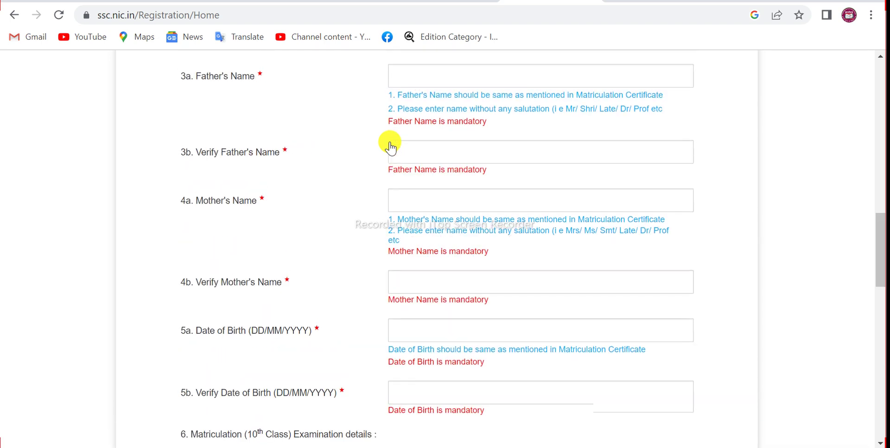
pyautogui.scroll(8, 391, 146)
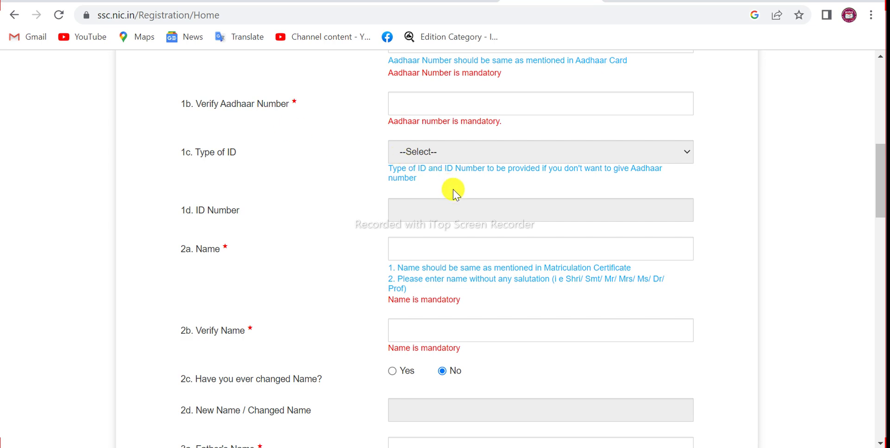
pyautogui.scroll(-15, 511, 271)
pyautogui.scroll(-10, 511, 269)
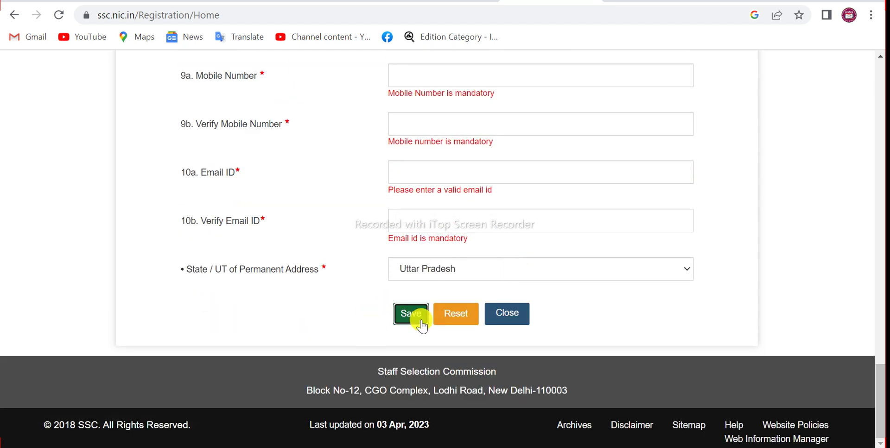
pyautogui.scroll(2, 651, 164)
pyautogui.scroll(20, 651, 164)
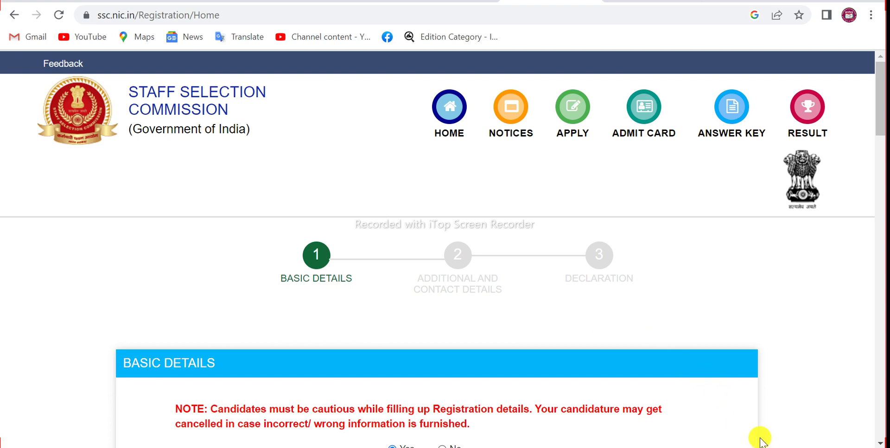
# - Switch to the CGLE 2023 notice PDF and review the sample Basic Details on page 45, from Aadhaar to Roll Number
pyautogui.hotkey('ctrl', 'Tab')
pyautogui.scroll(-2, 564, 373)
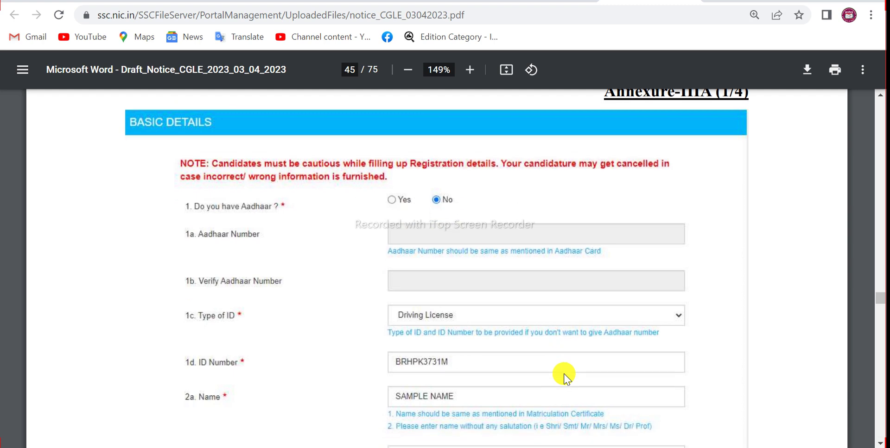
pyautogui.scroll(-4, 564, 373)
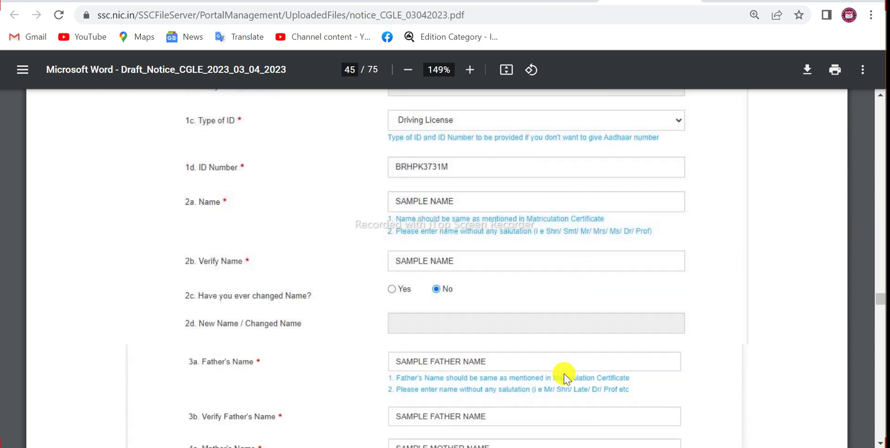
pyautogui.scroll(3, 565, 374)
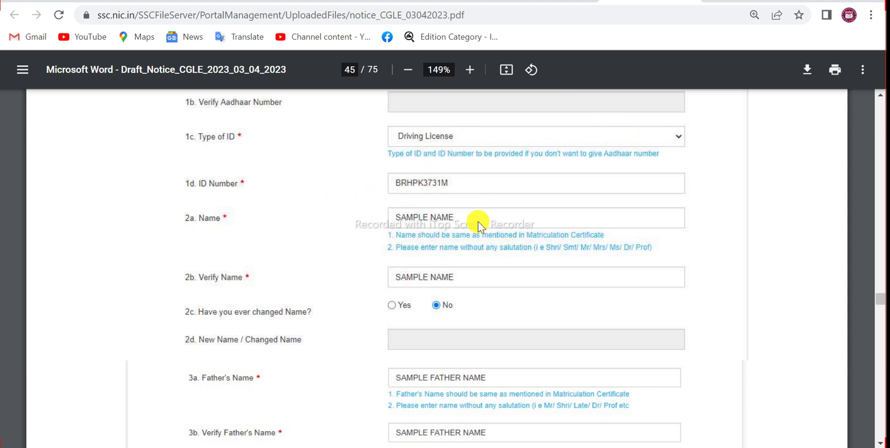
pyautogui.scroll(-8, 477, 226)
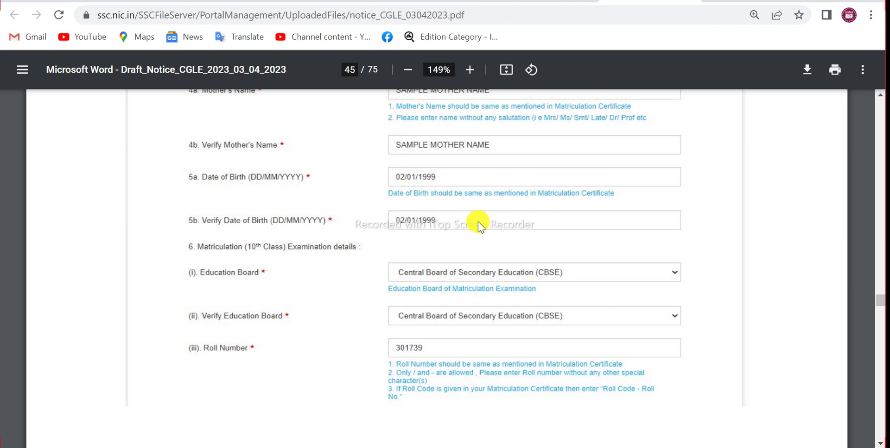
pyautogui.press('XF86MonBrightnessDown')
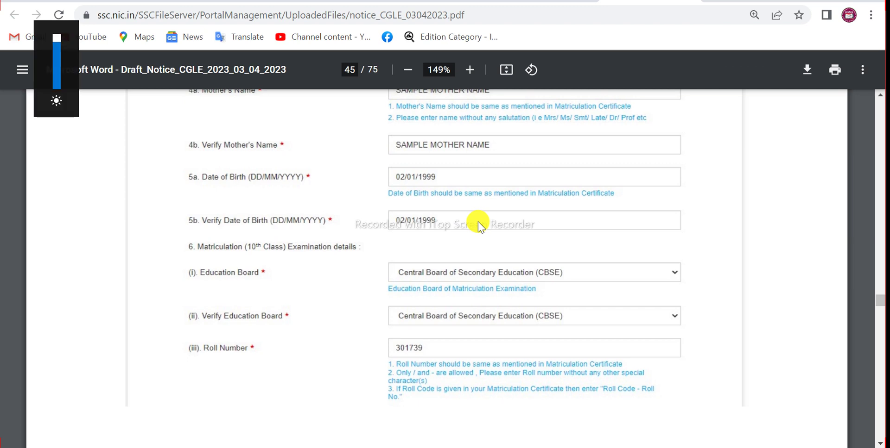
pyautogui.scroll(-8, 478, 226)
pyautogui.scroll(3, 478, 226)
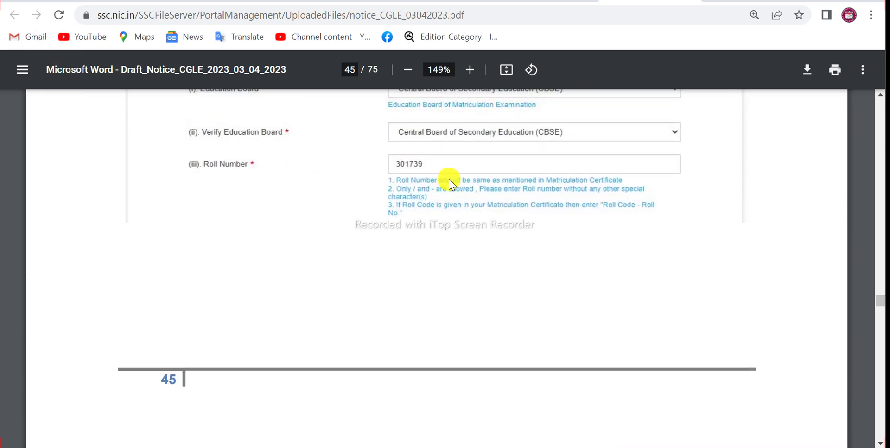
# - Review the sample Basic Details on page 46, from Verify Roll Number to State / UT of Permanent Address
pyautogui.scroll(-1, 445, 181)
pyautogui.scroll(-7, 452, 185)
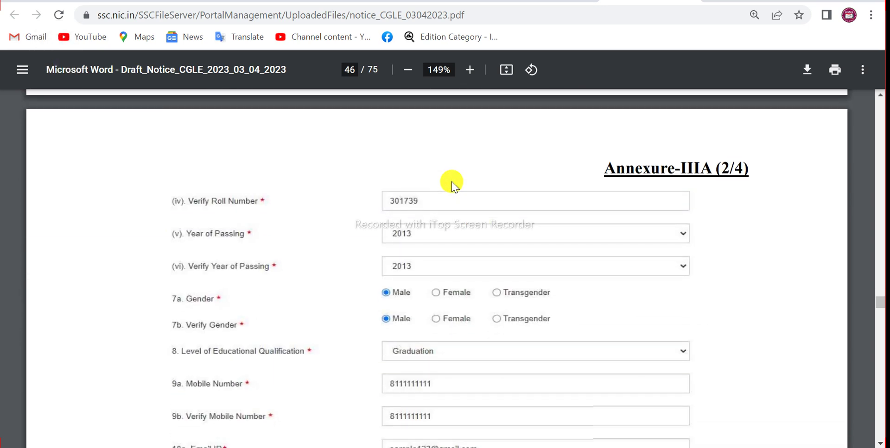
pyautogui.scroll(-6, 399, 229)
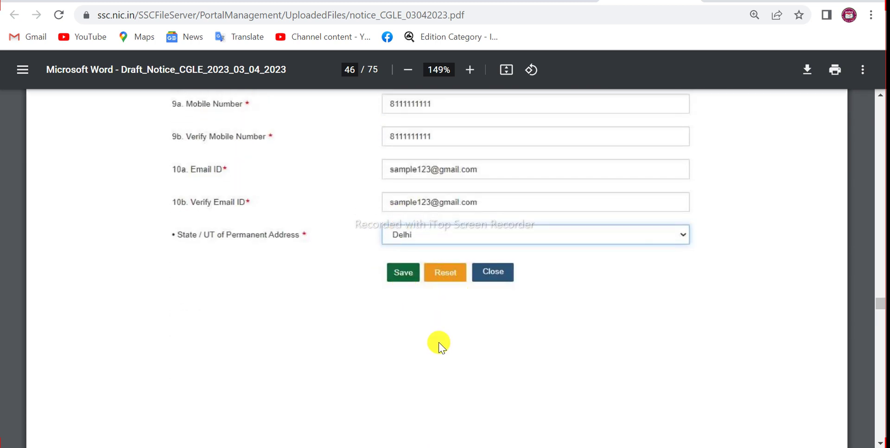
pyautogui.scroll(-2, 438, 343)
pyautogui.scroll(-5, 439, 344)
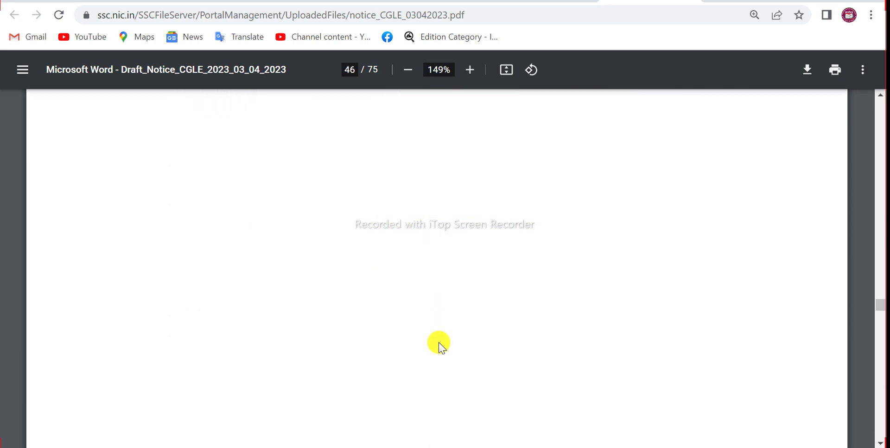
# - Examine the sample Additional and Contact Details on page 47, from Category and disability to the permanent and present addresses
pyautogui.scroll(-5, 438, 345)
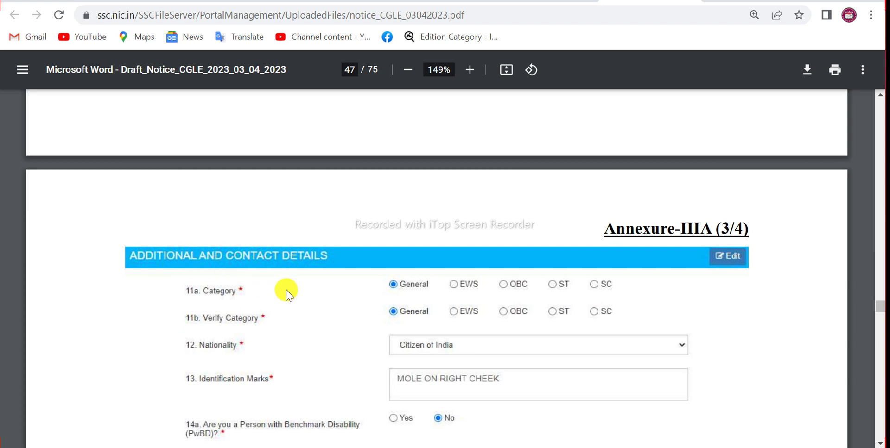
pyautogui.scroll(-2, 463, 297)
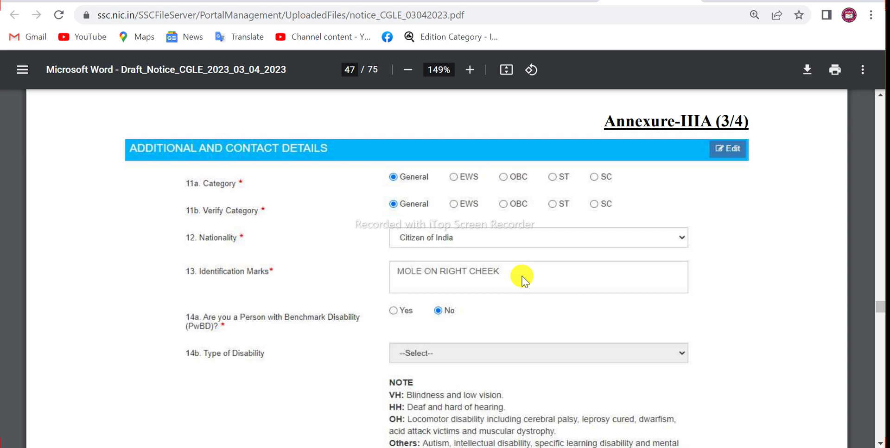
pyautogui.scroll(-2, 457, 315)
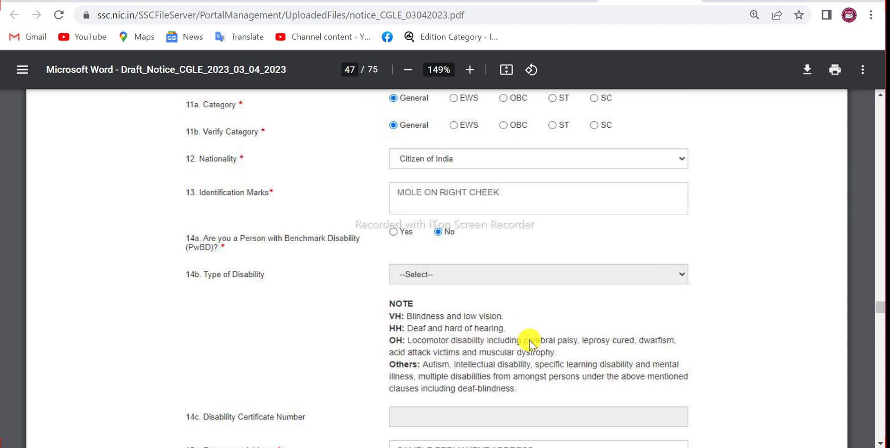
pyautogui.scroll(-1, 368, 269)
pyautogui.scroll(-3, 447, 343)
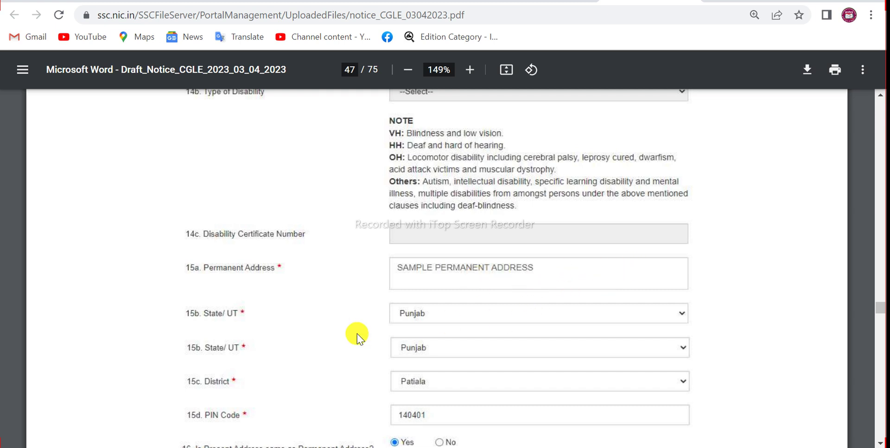
pyautogui.scroll(-2, 353, 337)
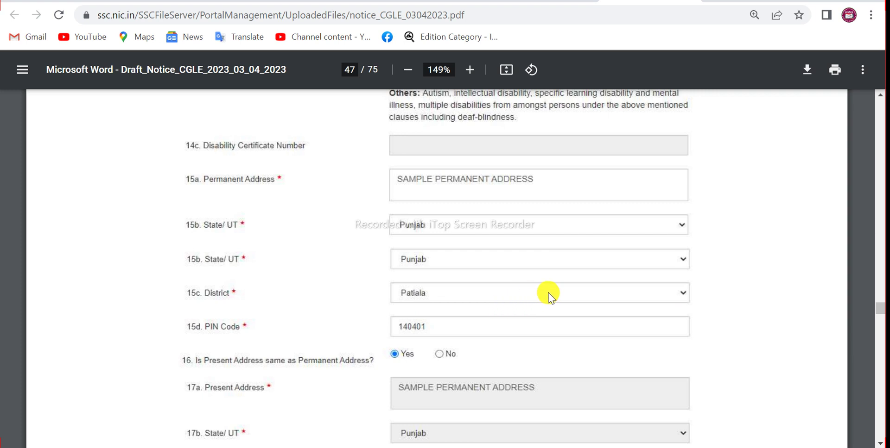
pyautogui.scroll(-1, 509, 291)
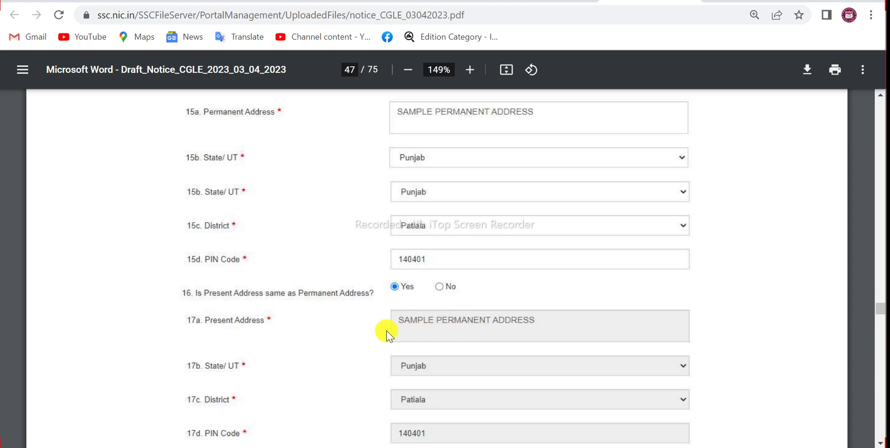
pyautogui.scroll(-3, 389, 333)
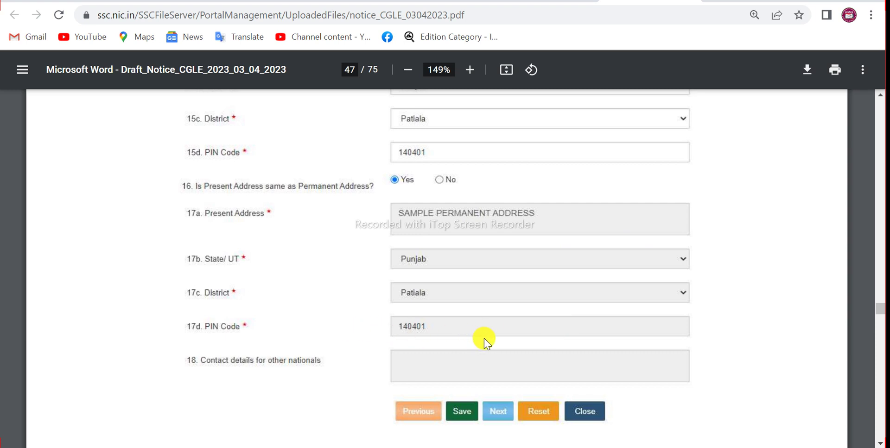
pyautogui.scroll(-2, 482, 342)
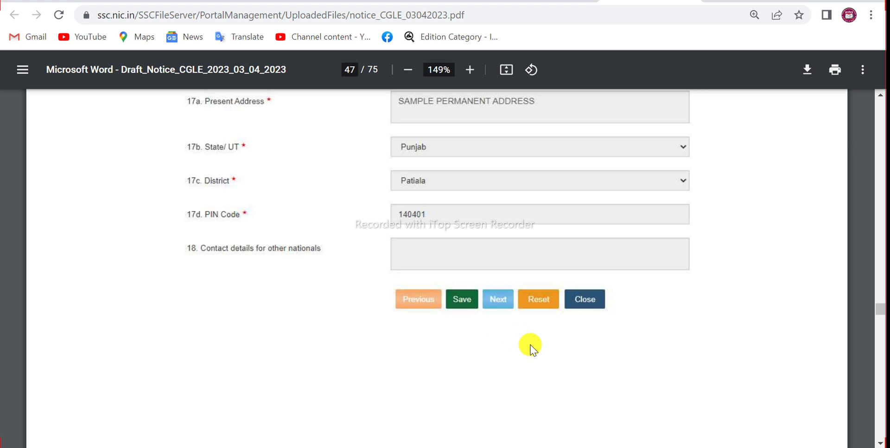
# - Examine the sample Declaration on page 48, including the agreement checkbox and the draft print and final submit options
pyautogui.scroll(-8, 531, 347)
pyautogui.scroll(-3, 531, 347)
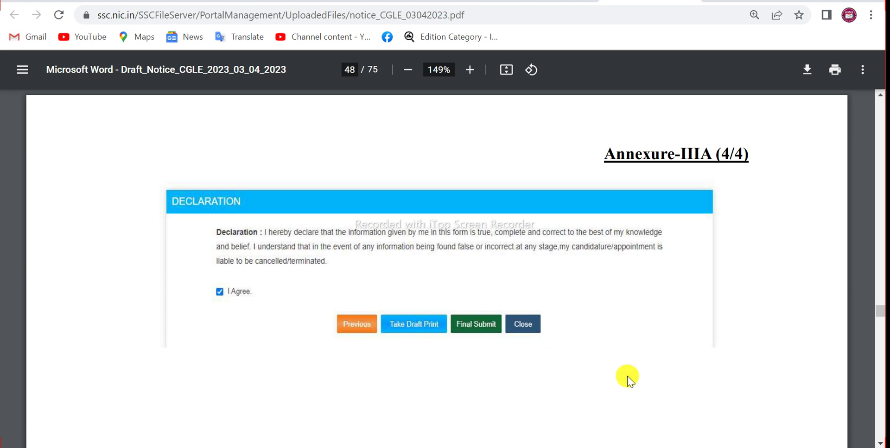
pyautogui.scroll(-4, 627, 376)
pyautogui.scroll(-1, 627, 376)
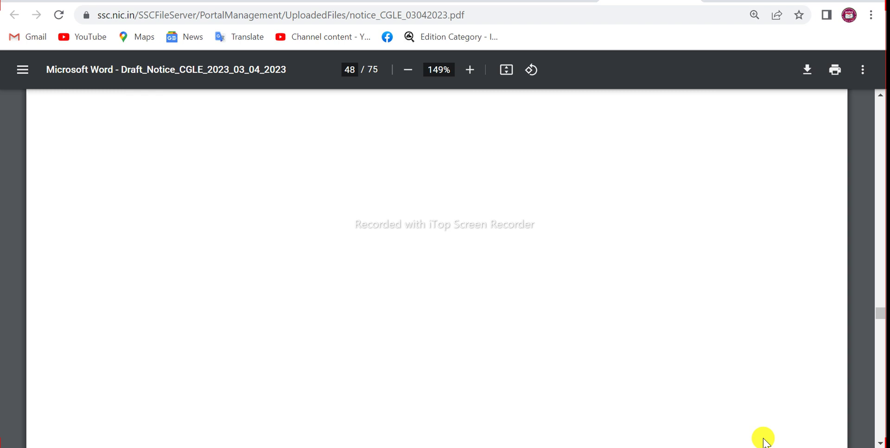
pyautogui.scroll(4, 544, 279)
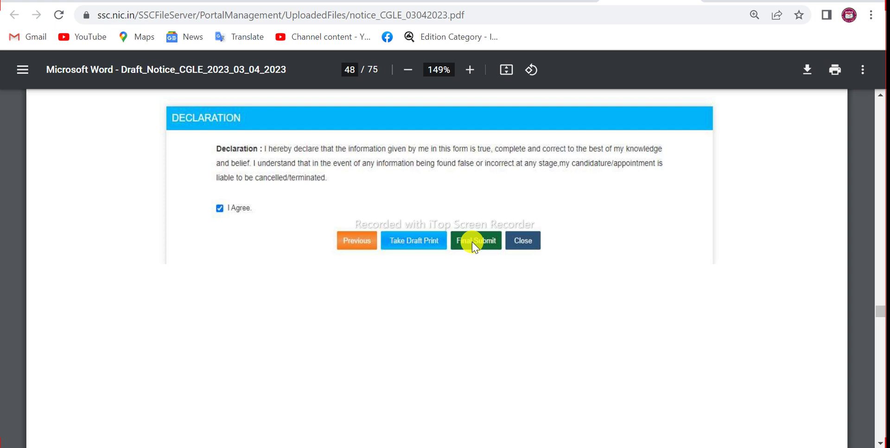
# - Return to the SSC home page and go through the Login section's Username and Password fields without filling them in
pyautogui.hotkey('ctrl', 'w')
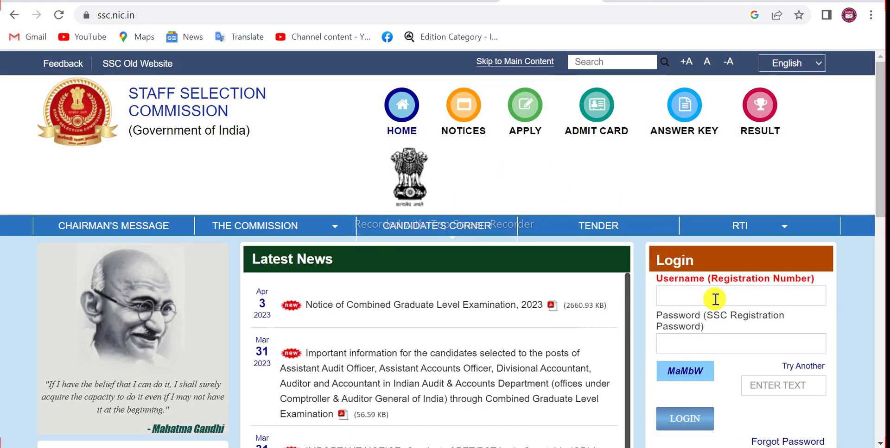
pyautogui.scroll(-2, 715, 300)
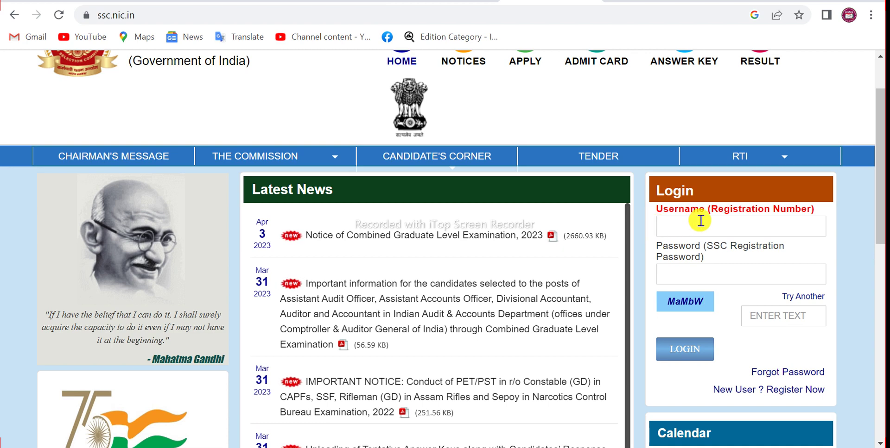
pyautogui.click(703, 221)
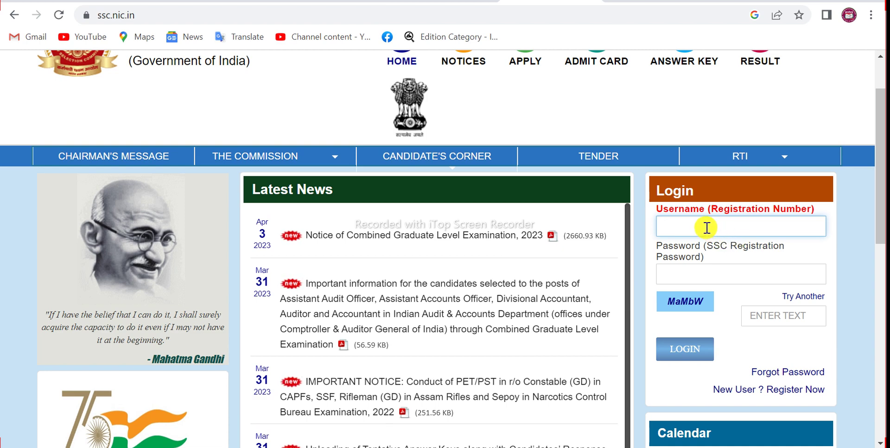
pyautogui.click(703, 274)
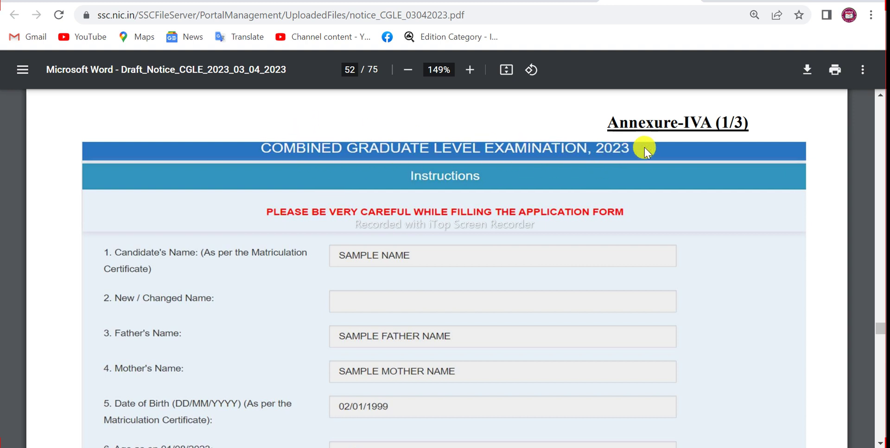
# - Examine the candidate details in the sample Combined Graduate Level Examination, 2023 application form under Annexure-IVA of the notice
pyautogui.scroll(-1, 278, 285)
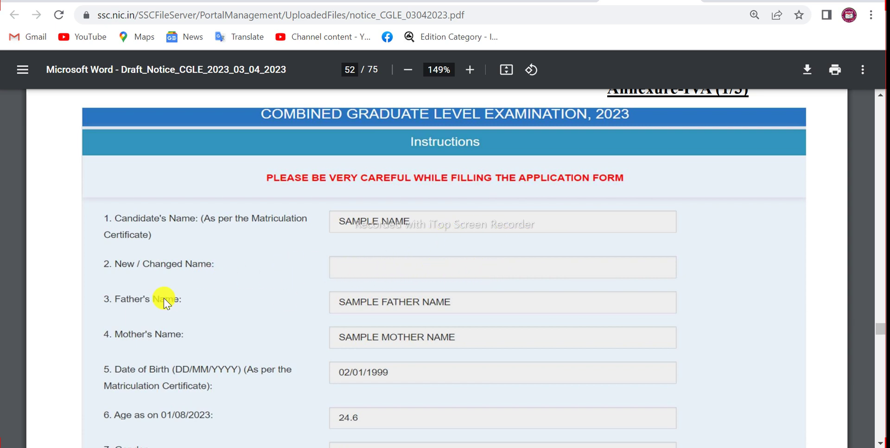
pyautogui.scroll(-2, 510, 301)
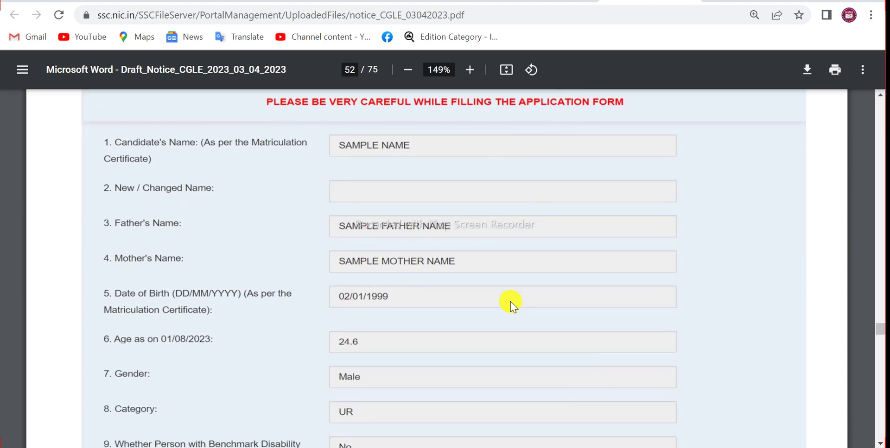
pyautogui.scroll(-3, 440, 267)
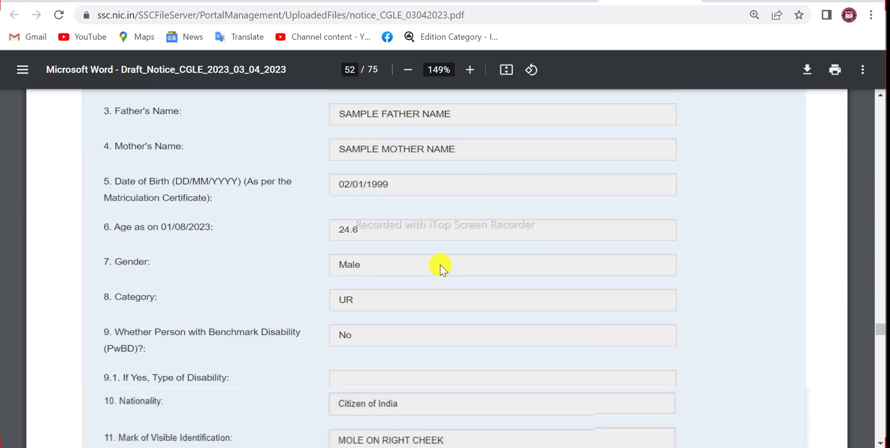